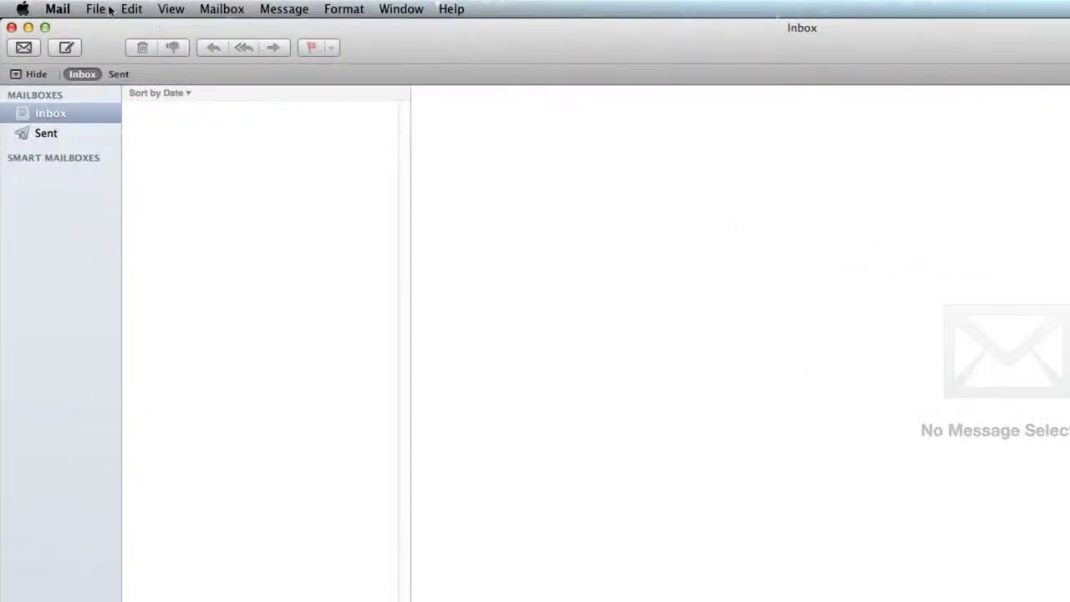
Choose Add Account… from the File menu to open the Add Account dialog.
left_click(95, 8)
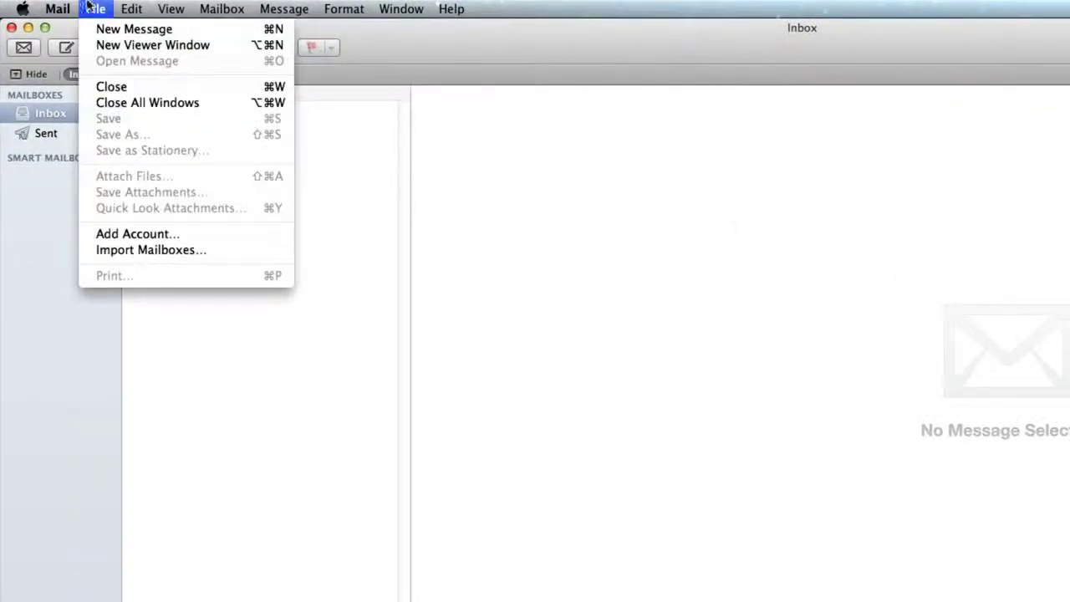
left_click(159, 239)
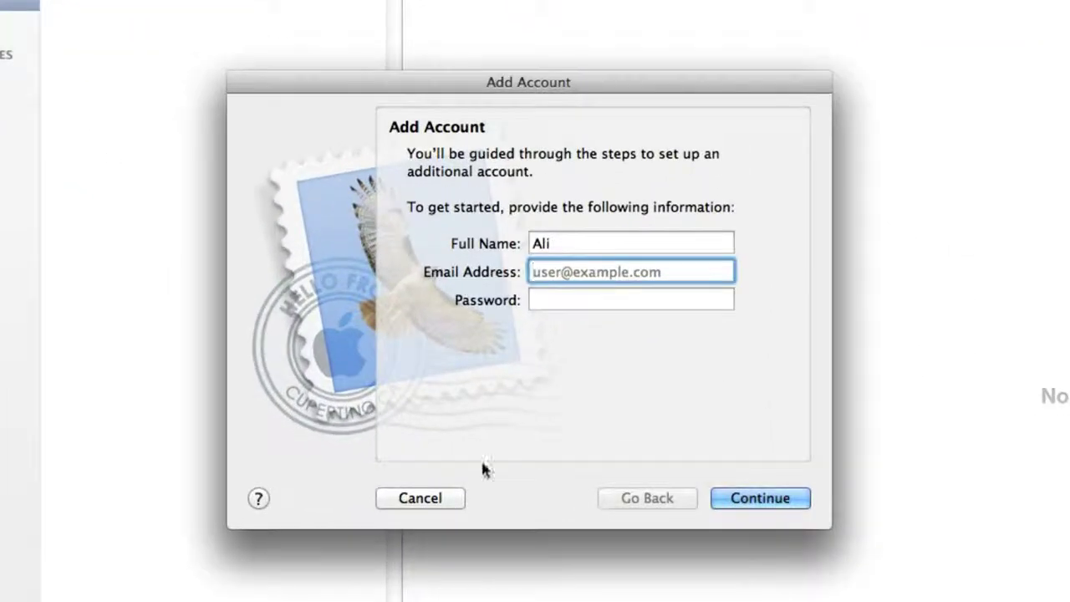
Enter the account holder's full name, e-mail address and password, then submit them for server lookup.
left_click(583, 241)
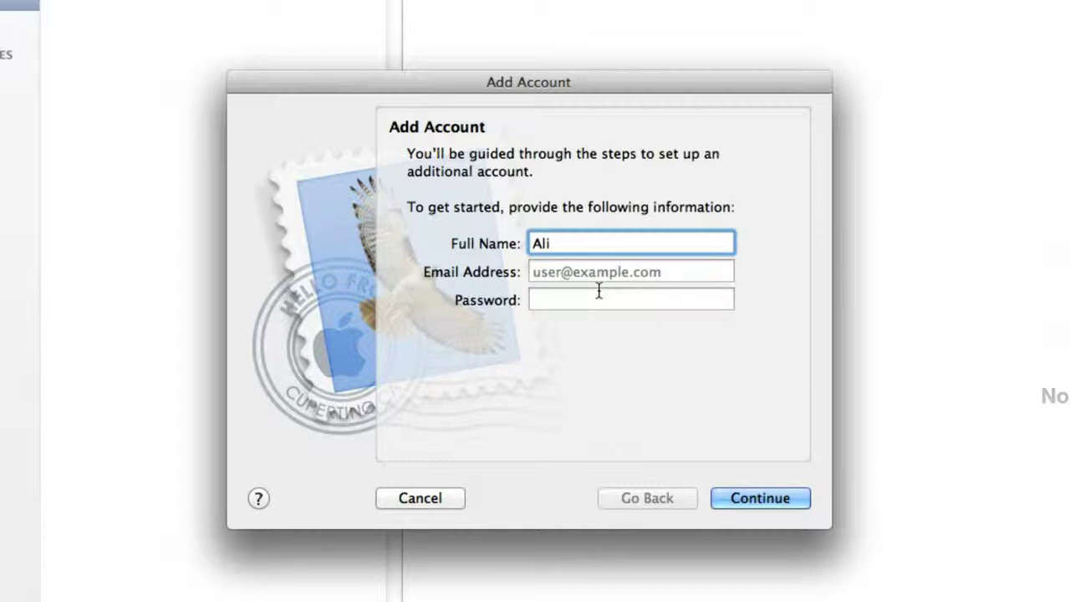
key("Tab")
type("a")
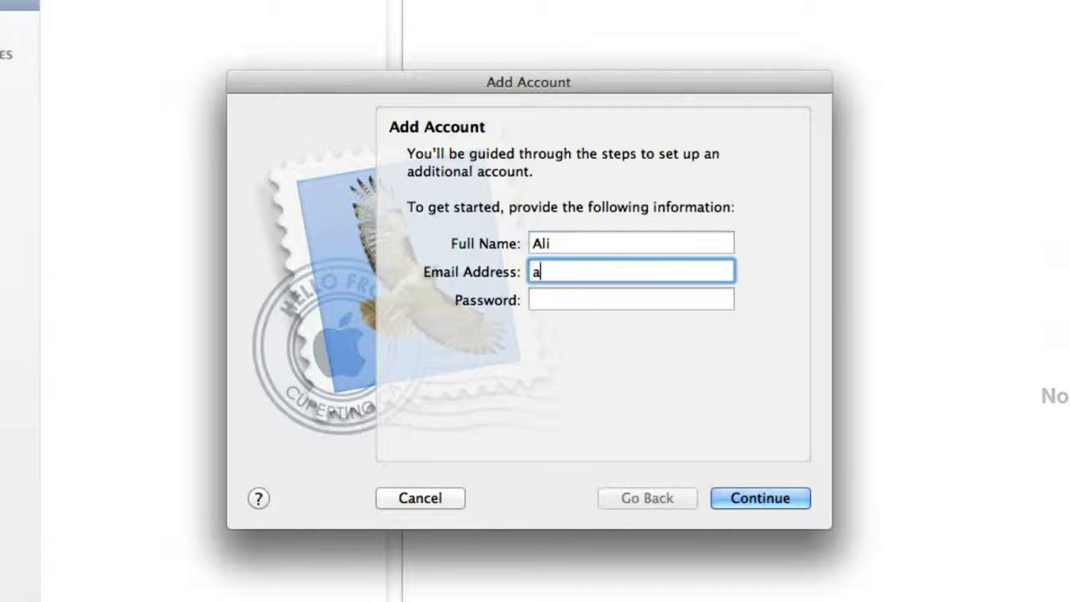
type("li@example.com")
key("Tab")
type("•••••••••••••")
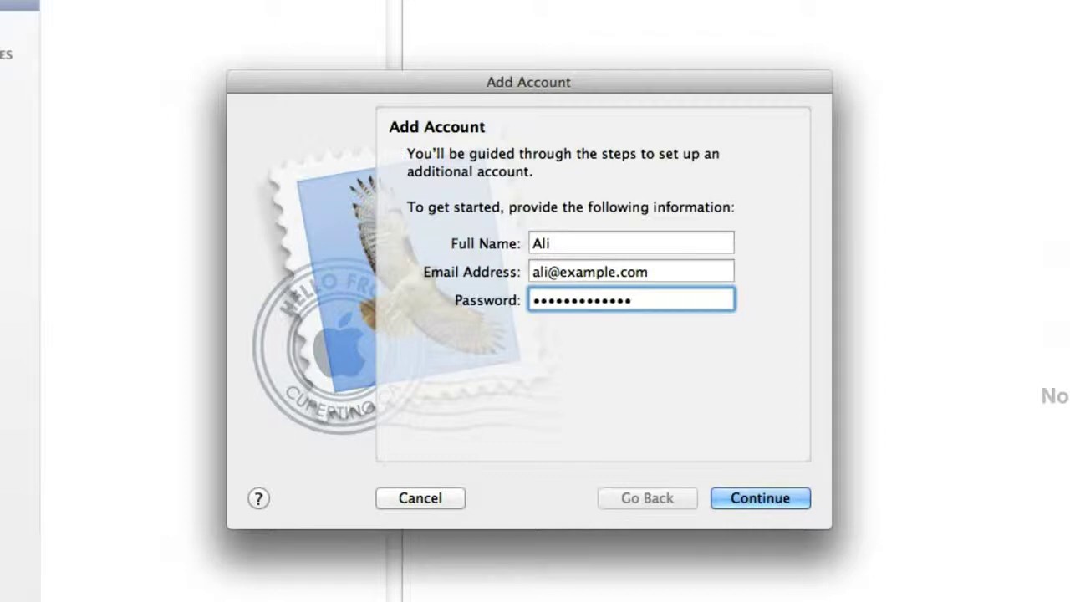
left_click(745, 495)
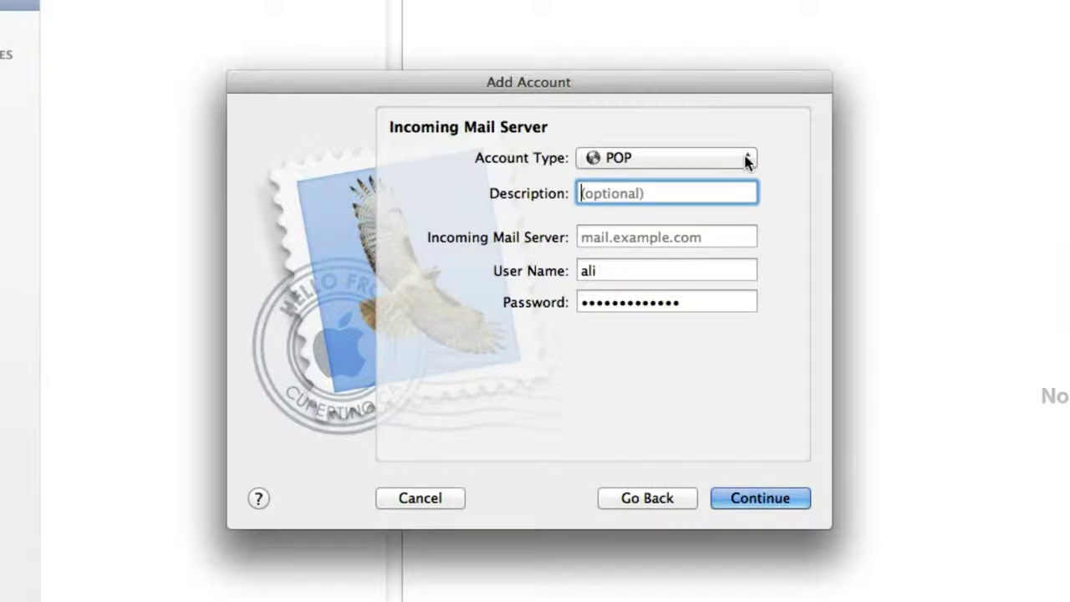
Switch the account type to IMAP and enter mail.example.com as the incoming mail server.
left_click(746, 158)
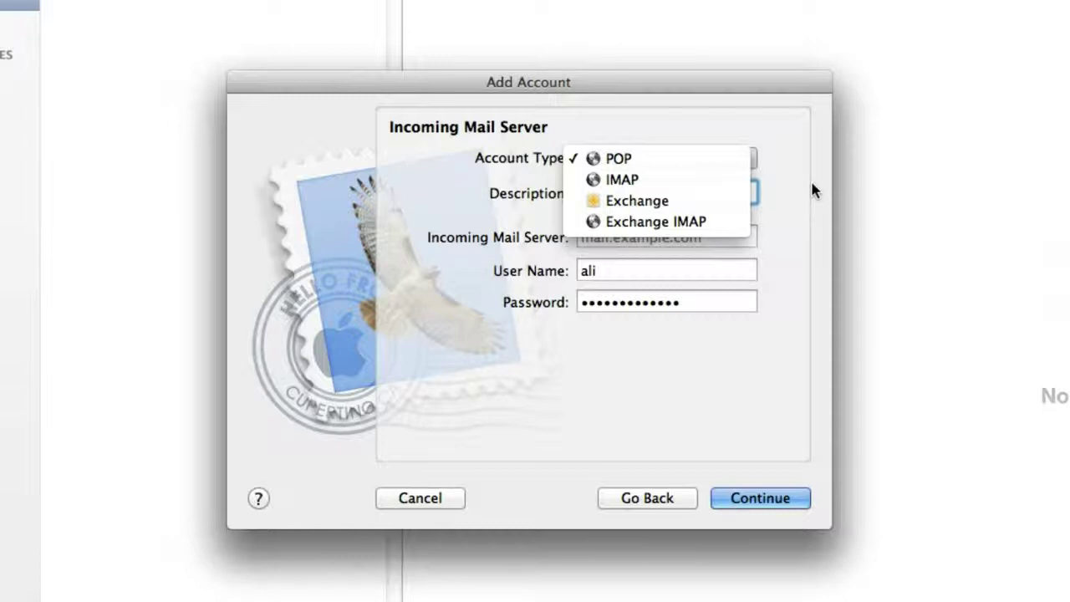
left_click(701, 179)
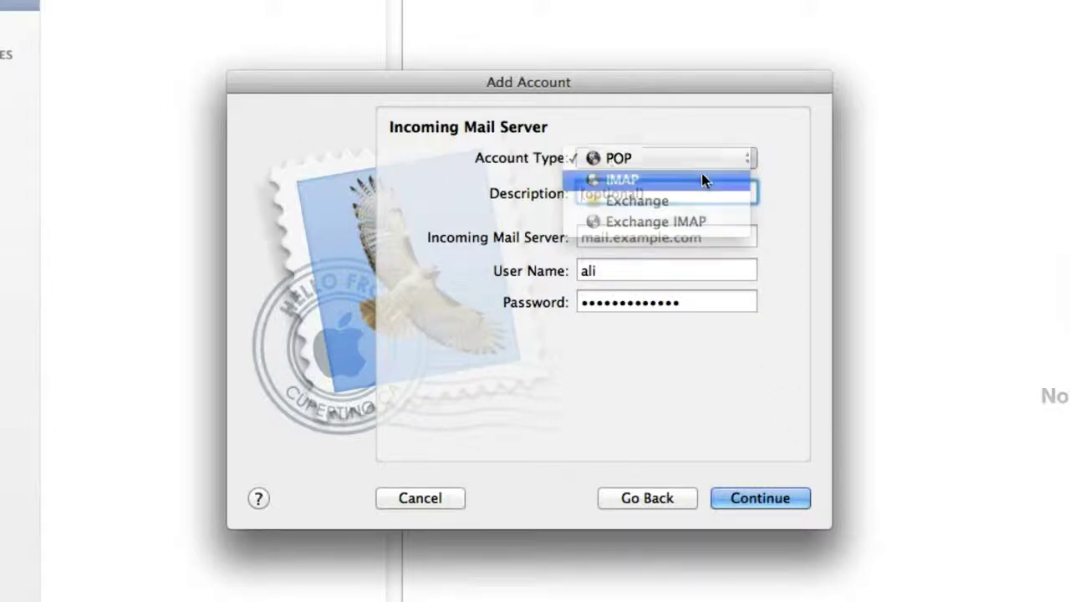
left_click(692, 237)
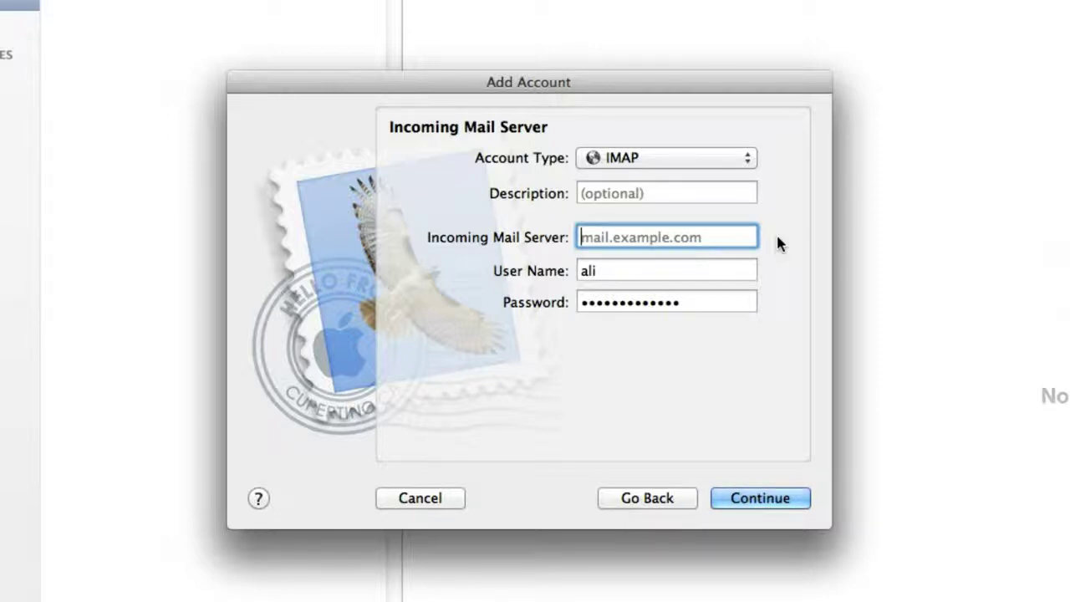
type("mail.")
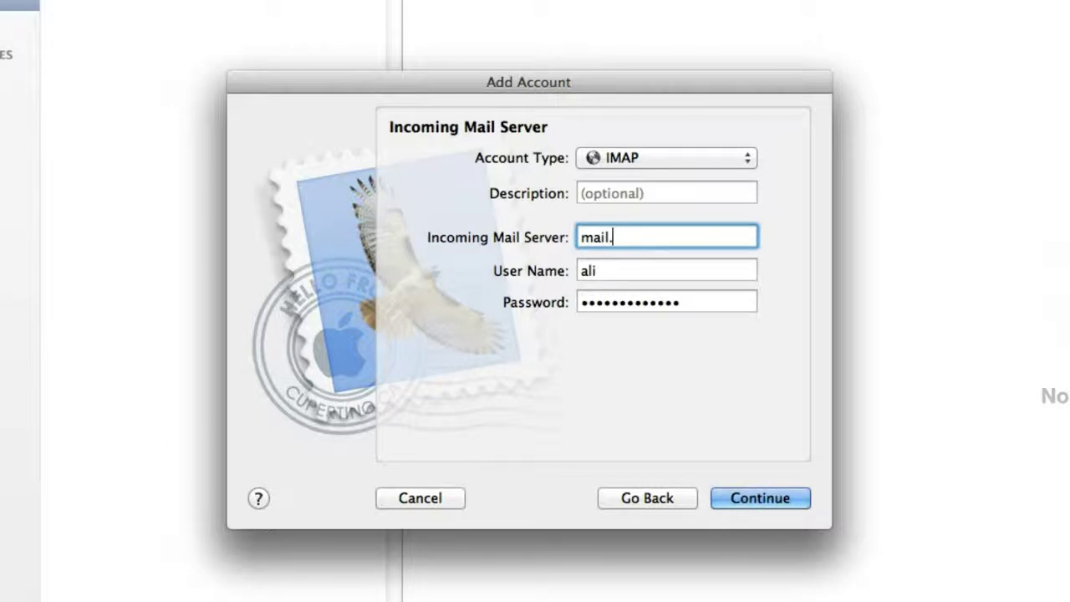
type("exa")
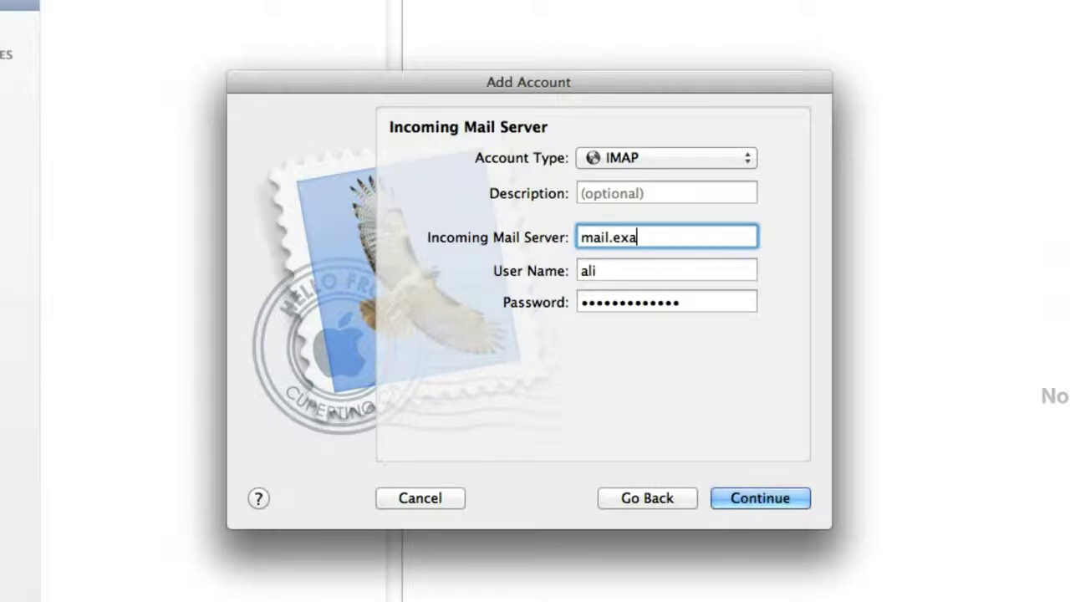
type("mple.com")
key("Tab")
left_click(595, 270)
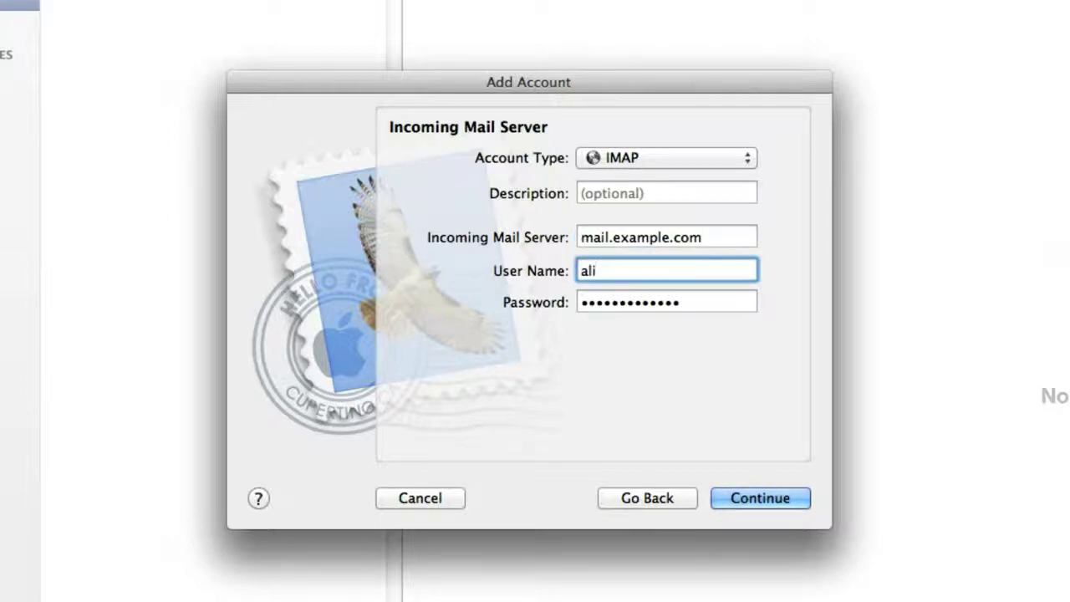
type("@example.com")
key("Tab")
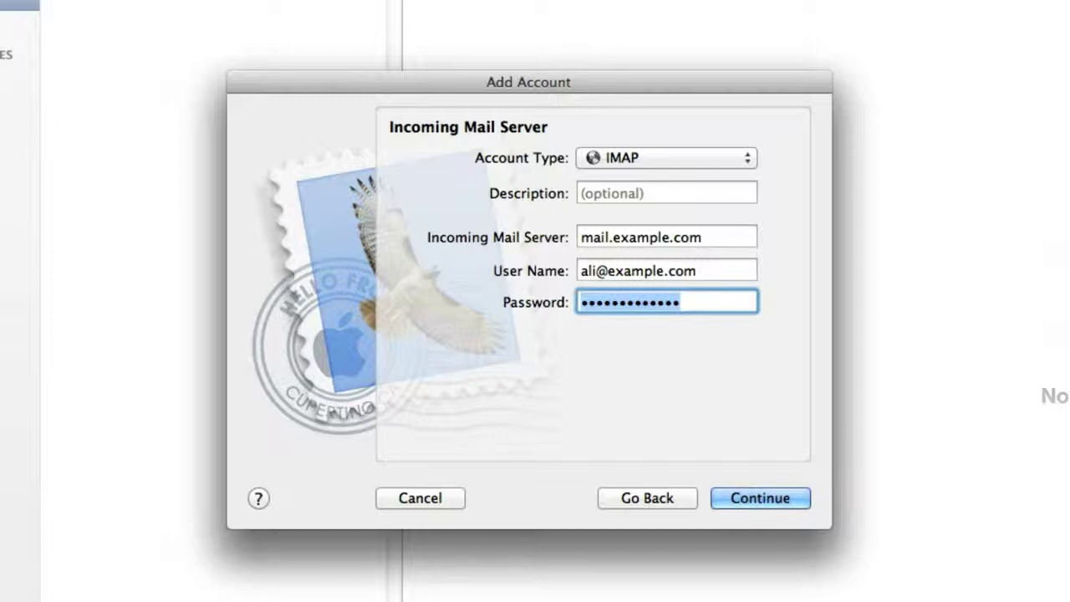
Set the outgoing mail server to mail.example.com with Use Authentication ticked.
left_click(791, 498)
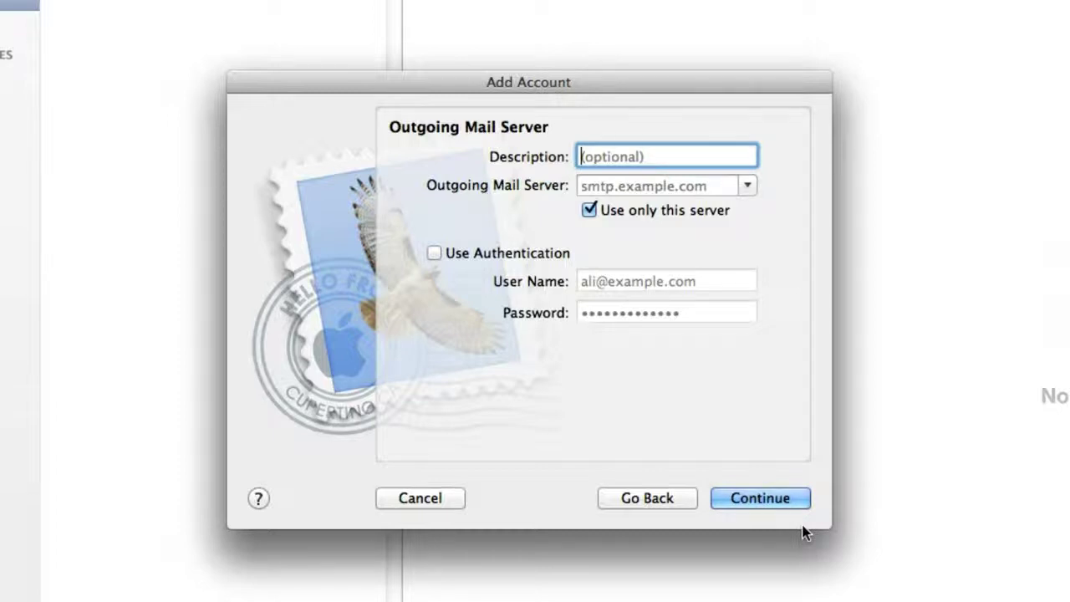
left_click(746, 188)
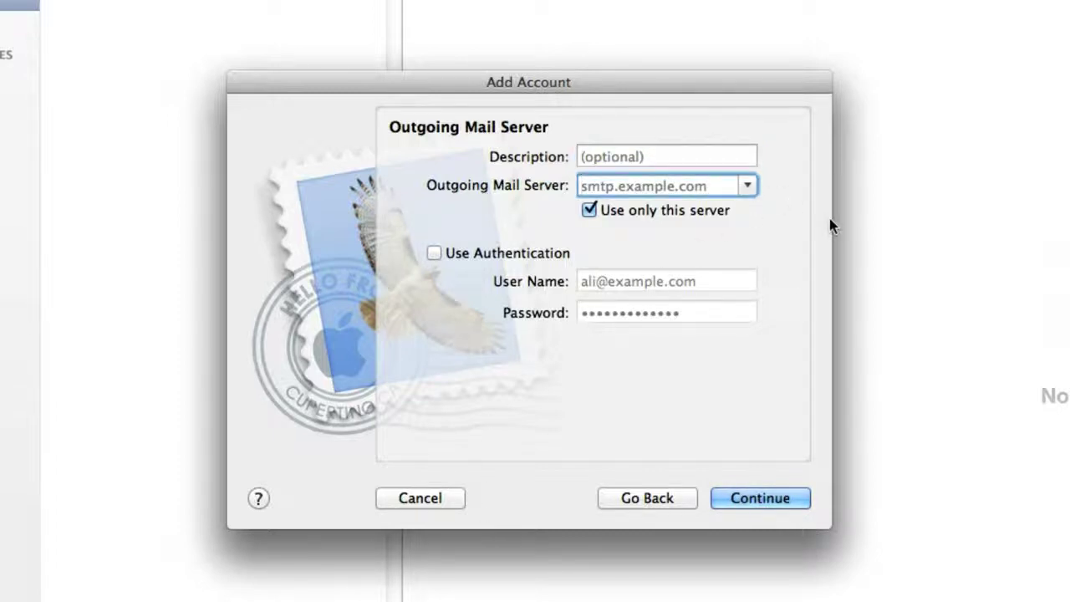
type("ma")
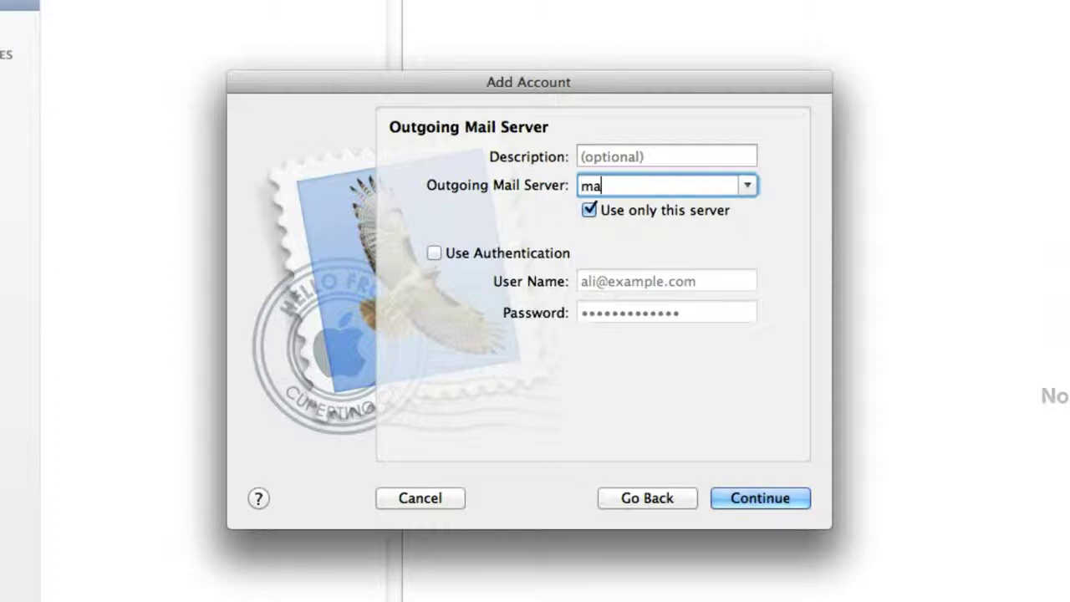
type("il.example.com")
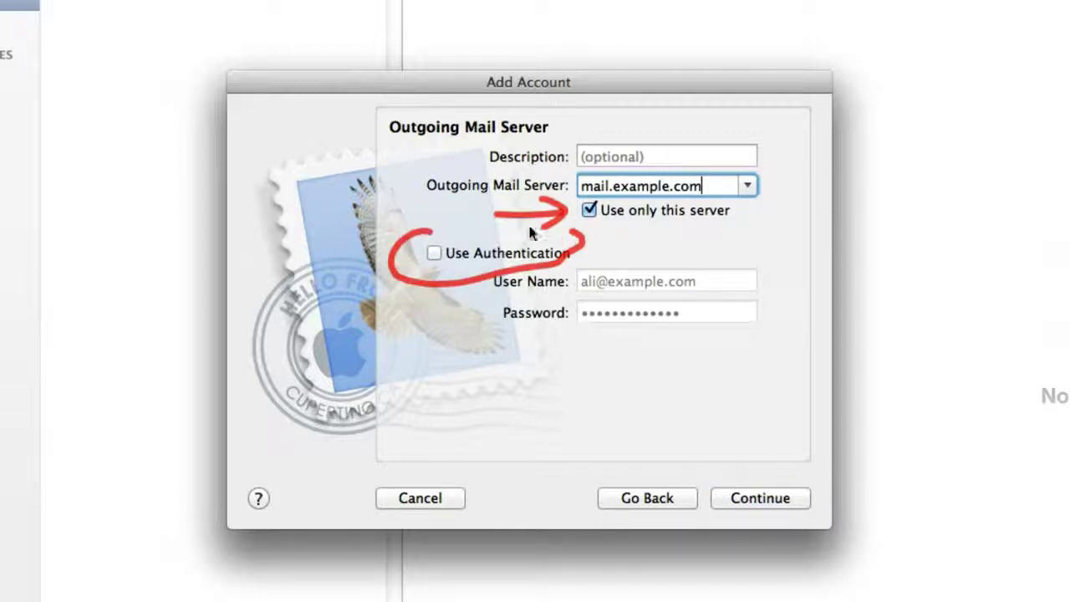
left_click(435, 253)
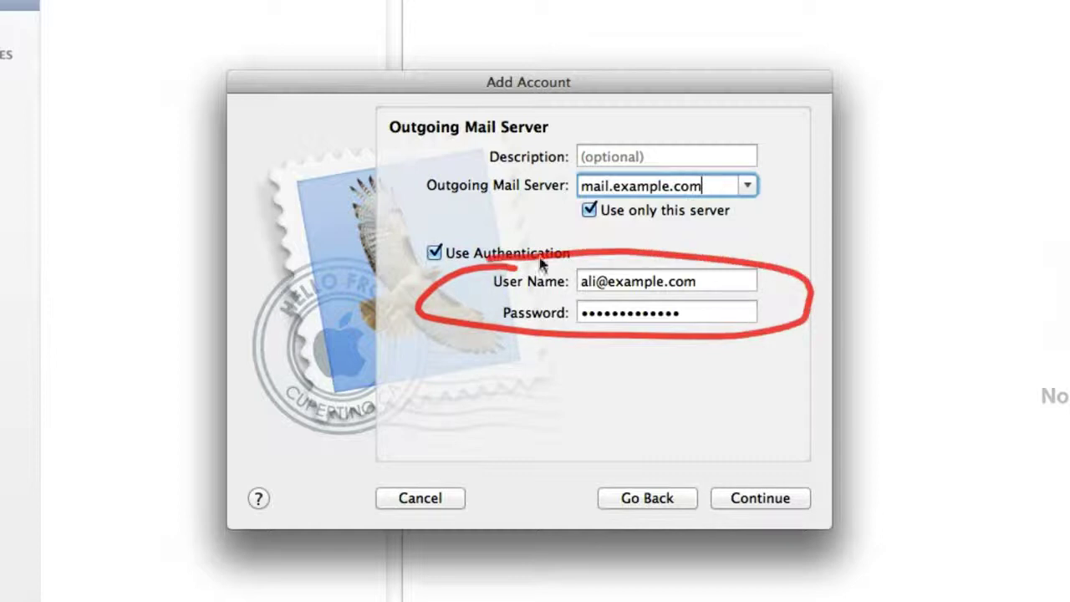
left_click(774, 504)
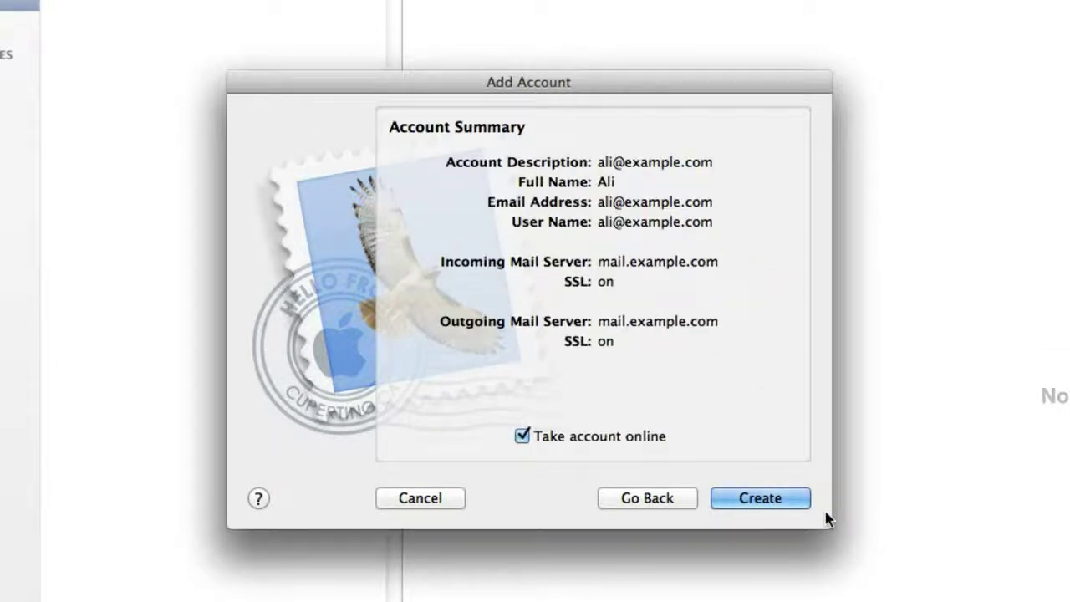
Leave Take account online checked and create the account from the Account Summary.
mouse_move(670, 140)
left_mouse_down()
mouse_move(757, 146)
mouse_move(735, 386)
mouse_move(657, 396)
left_mouse_up()
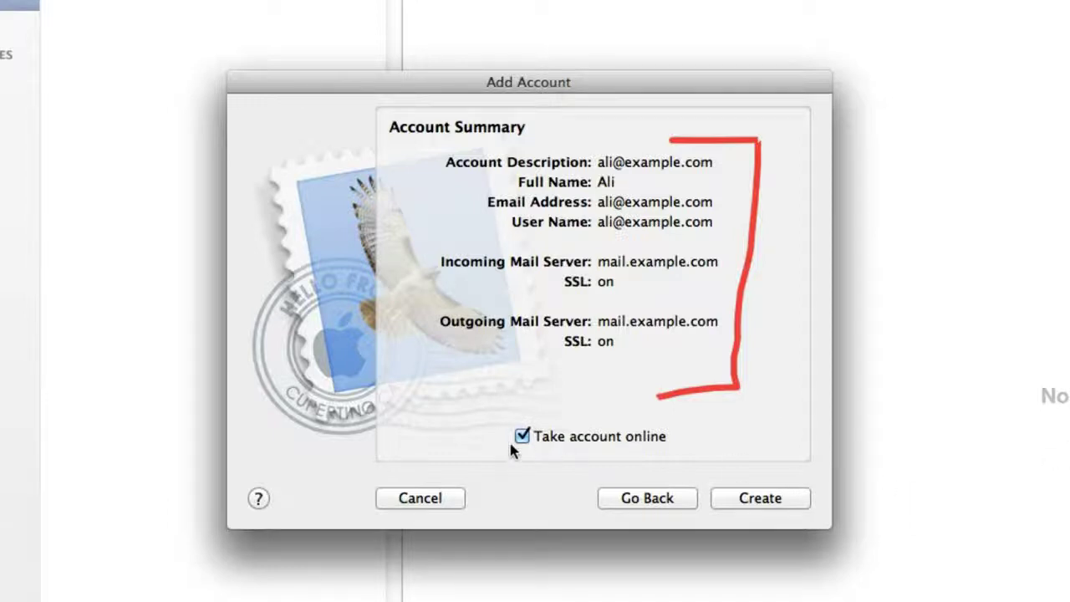
left_click_drag(499, 454, 661, 458)
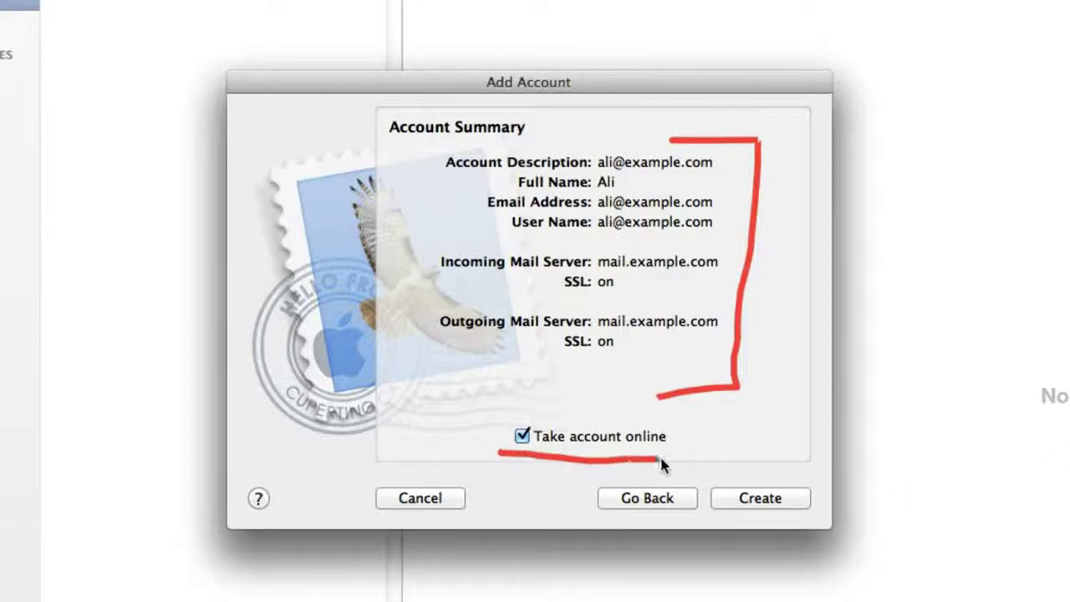
left_click(777, 500)
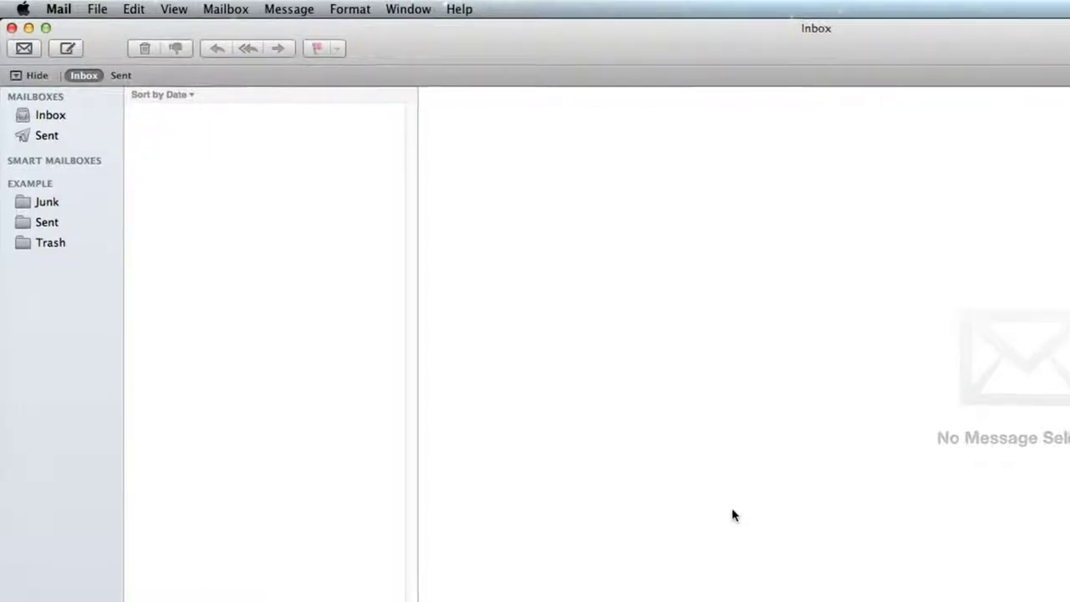
Point out Example's Junk, Sent and Trash and the standard Sent mailbox, then open Example's Sent.
mouse_move(96, 214)
left_mouse_down()
mouse_move(137, 219)
mouse_move(113, 319)
mouse_move(66, 325)
left_mouse_up()
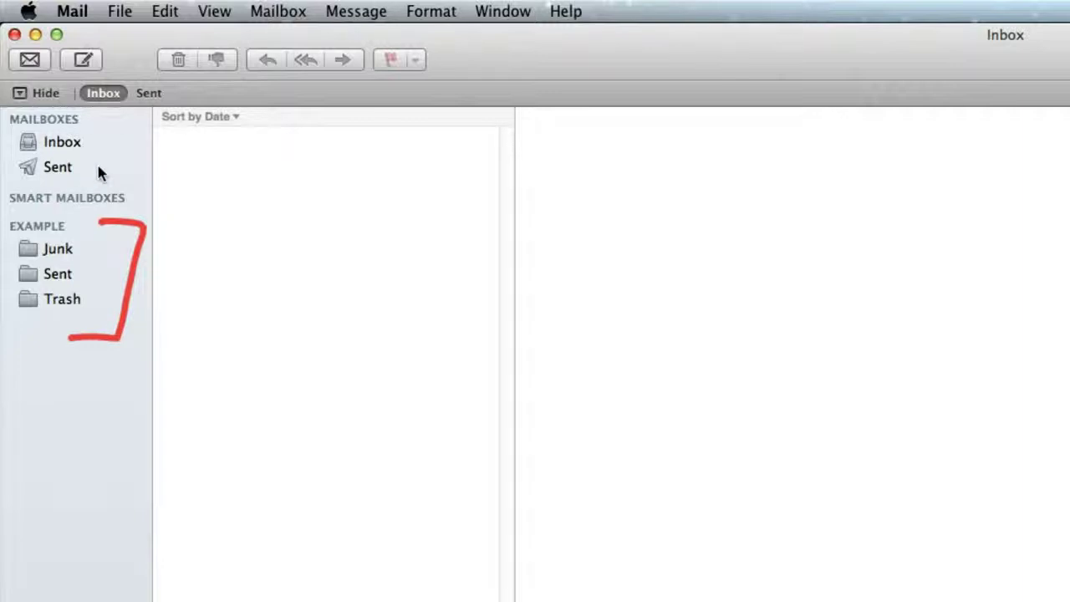
left_click_drag(151, 169, 99, 167)
mouse_move(172, 282)
left_mouse_down()
mouse_move(82, 278)
mouse_move(110, 286)
left_mouse_up()
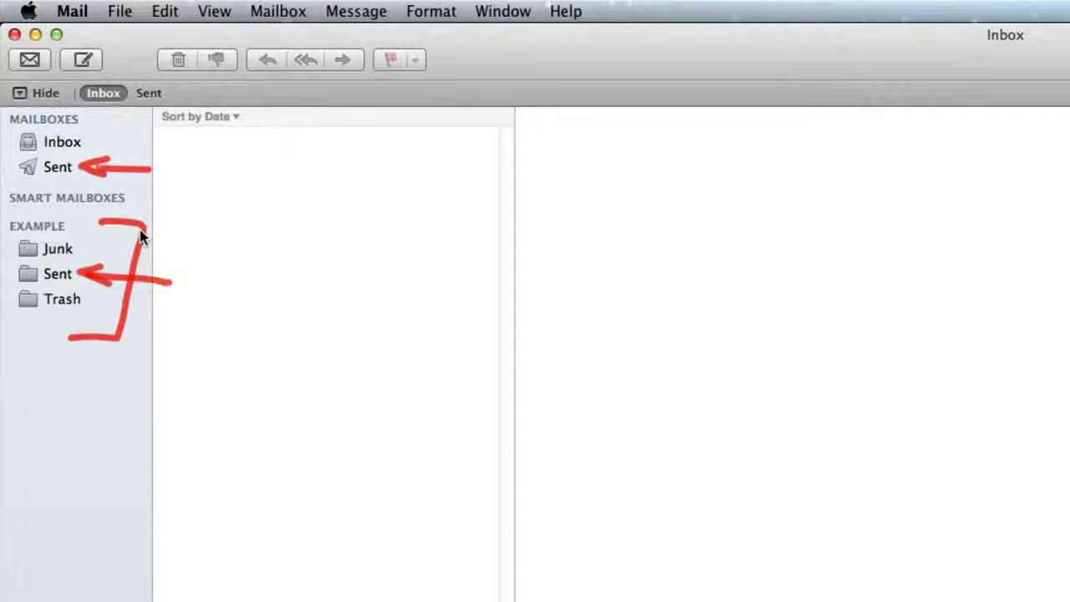
key("Escape")
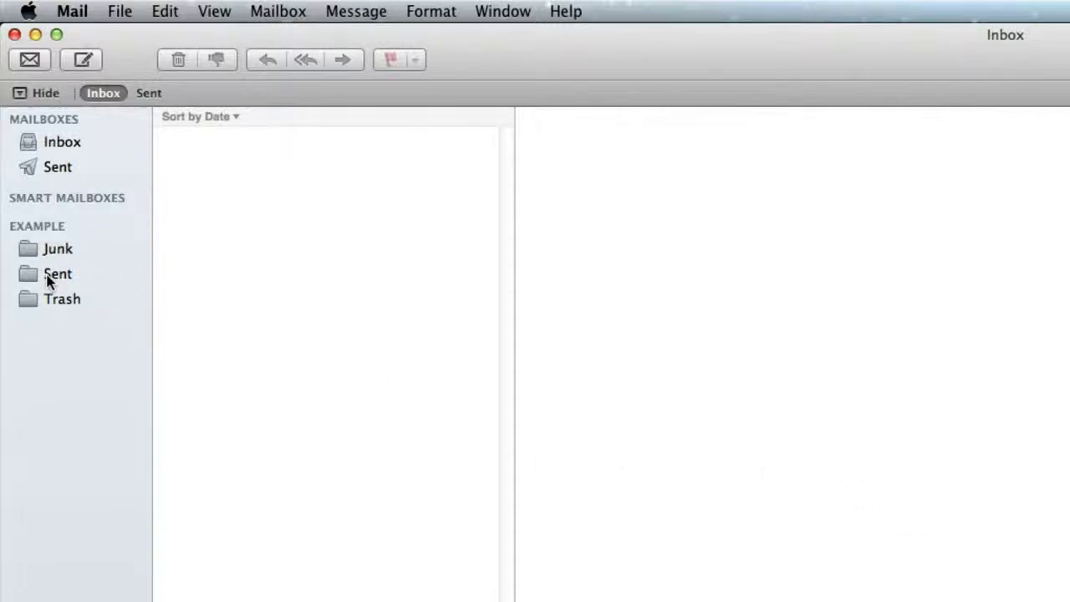
left_click(54, 278)
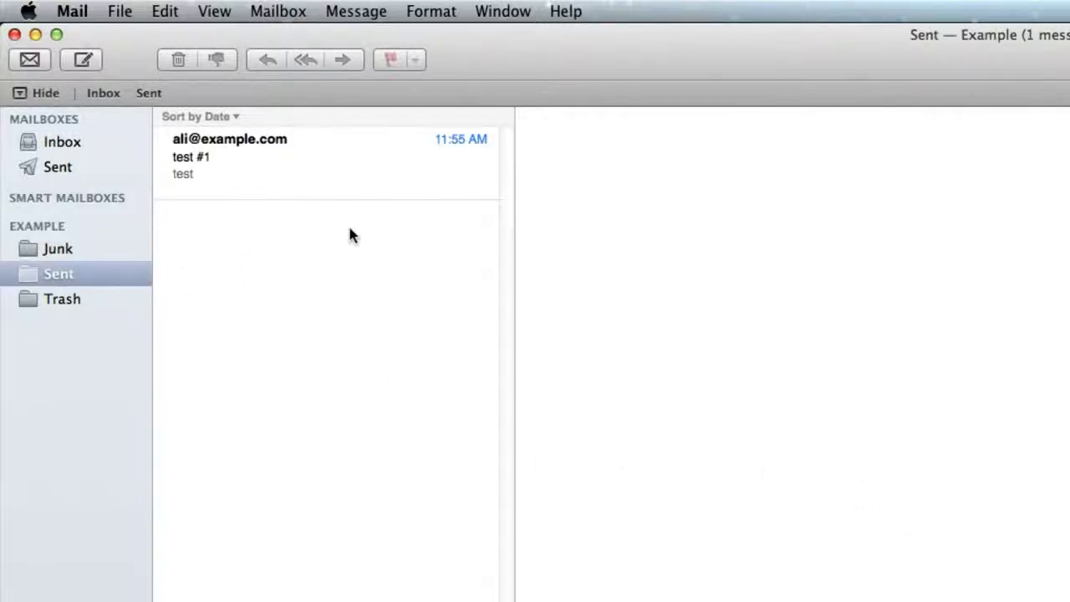
Circle the test #1 message and draw an arrow linking standard Sent to Example's Sent.
mouse_move(240, 249)
left_mouse_down()
mouse_move(427, 108)
mouse_move(219, 242)
mouse_move(243, 240)
left_mouse_up()
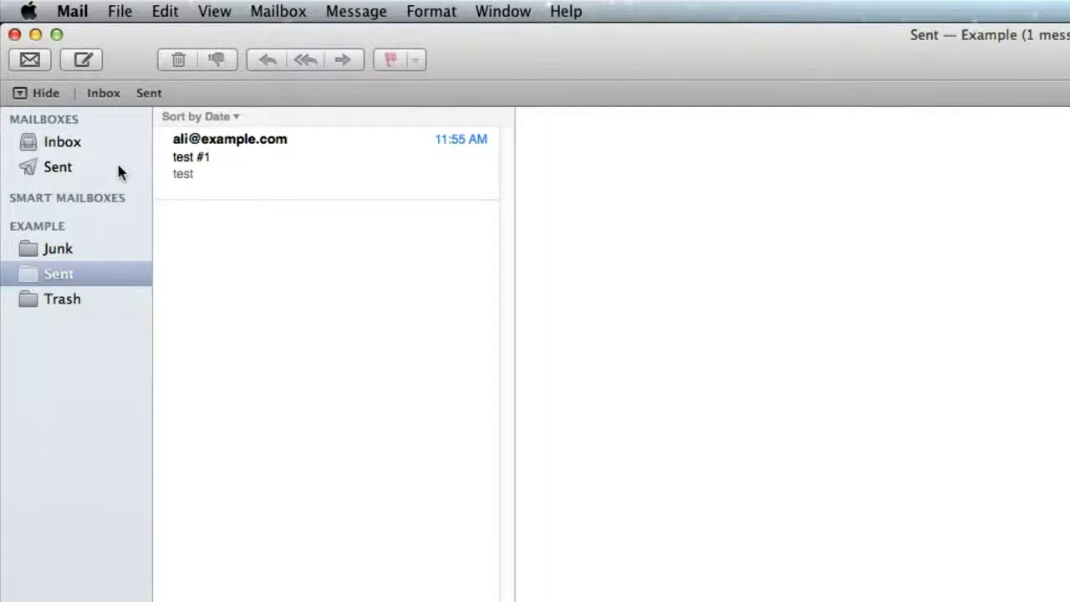
mouse_move(117, 167)
left_mouse_down()
mouse_move(211, 196)
mouse_move(109, 270)
left_mouse_up()
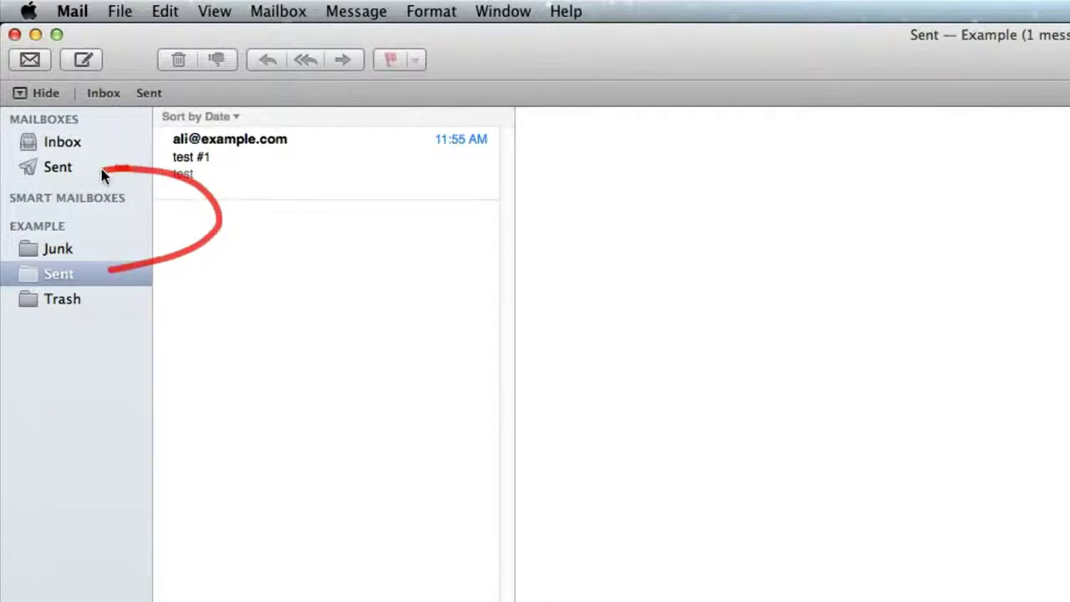
mouse_move(103, 175)
left_mouse_down()
mouse_move(136, 163)
mouse_move(133, 178)
left_mouse_up()
mouse_move(97, 269)
left_mouse_down()
mouse_move(125, 260)
mouse_move(134, 274)
left_mouse_up()
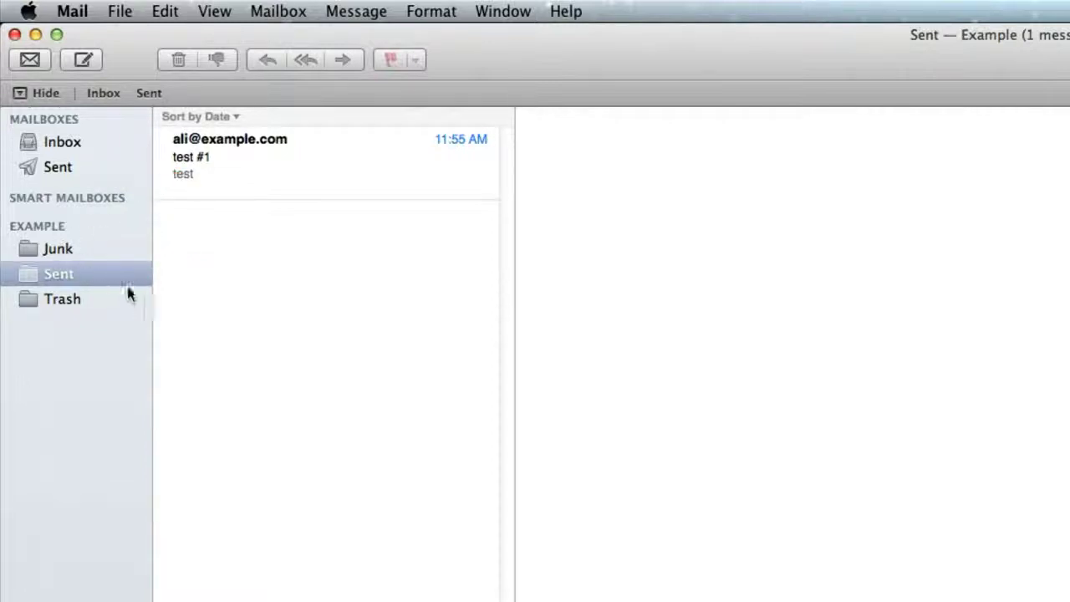
Use Example's Sent folder as the Sent mailbox, then view Sent showing test #1.
left_click(284, 15)
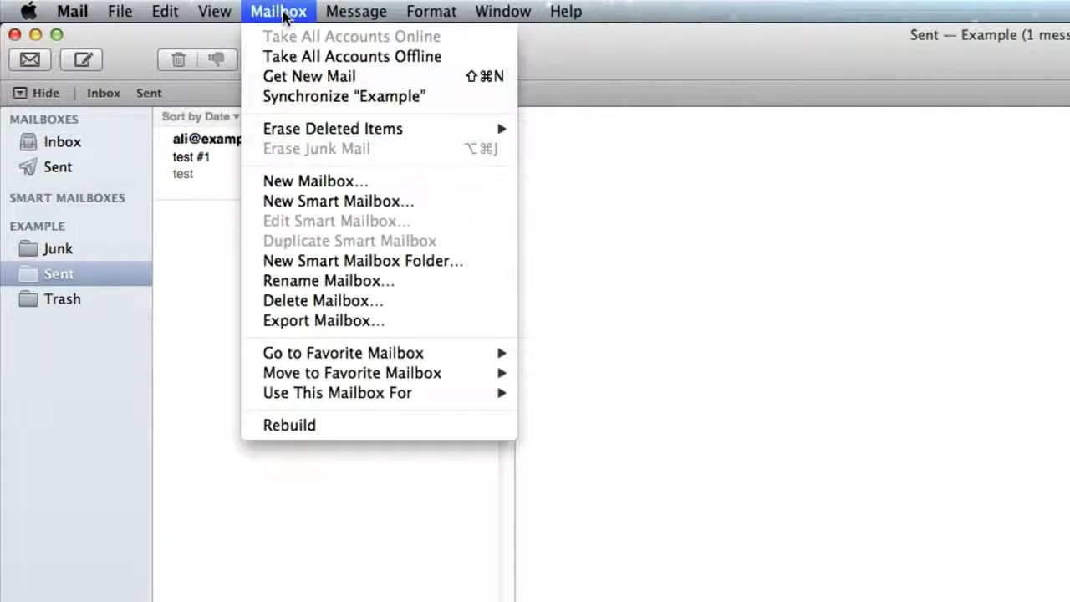
mouse_move(310, 395)
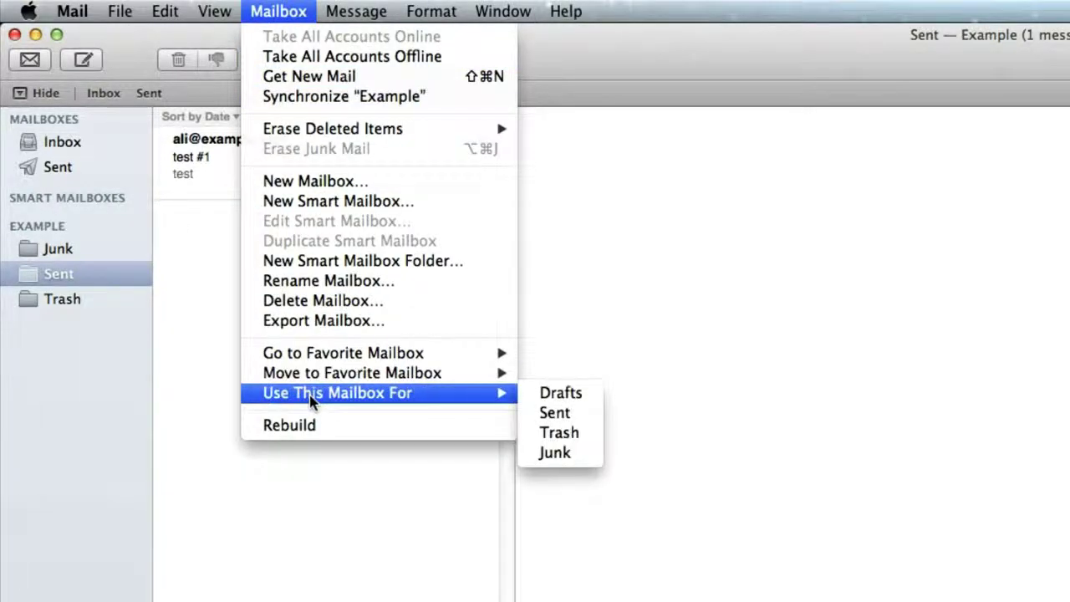
left_click(576, 412)
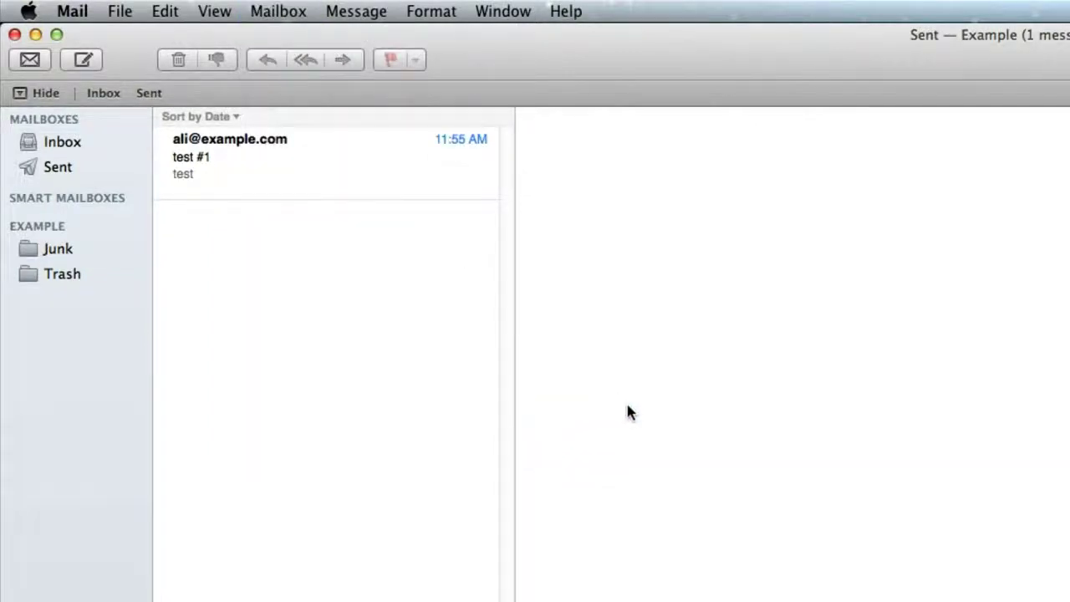
left_click(60, 171)
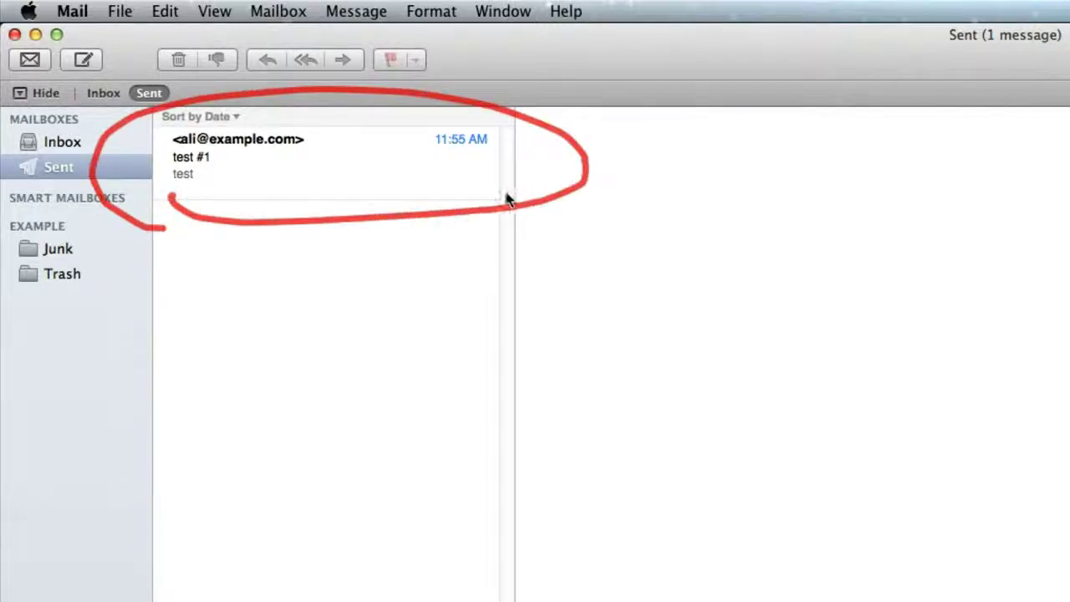
Use Example's Trash folder as the standard Trash mailbox.
left_click(82, 278)
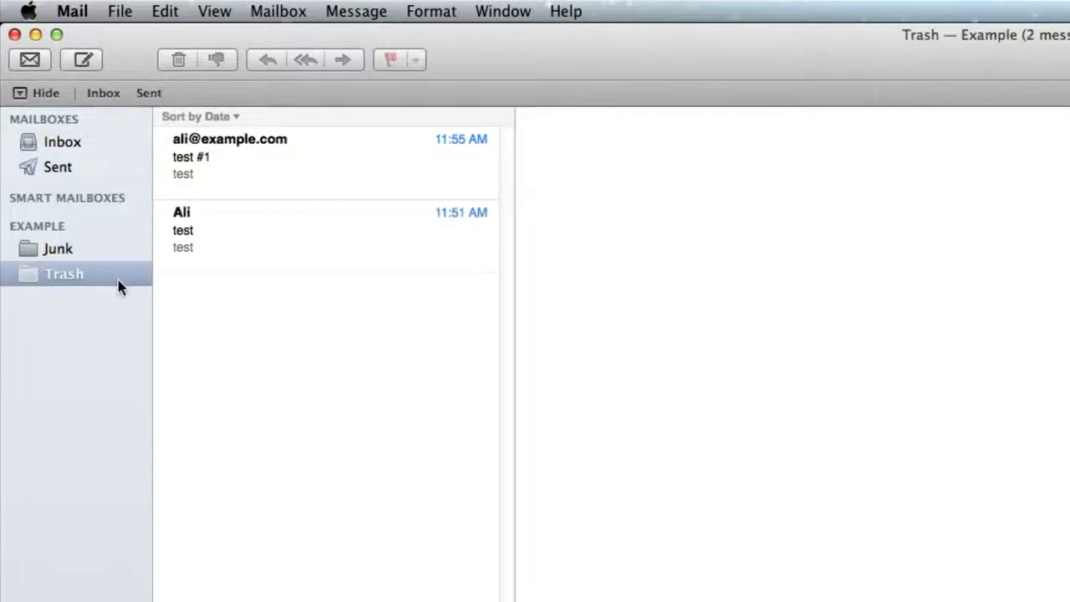
left_click(291, 15)
mouse_move(432, 394)
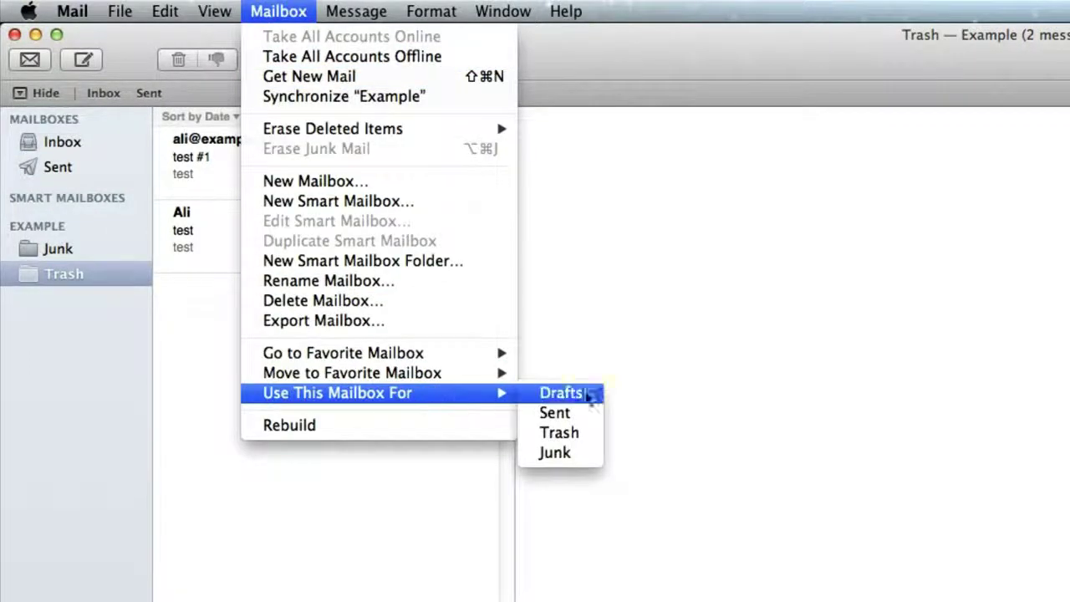
left_click(582, 432)
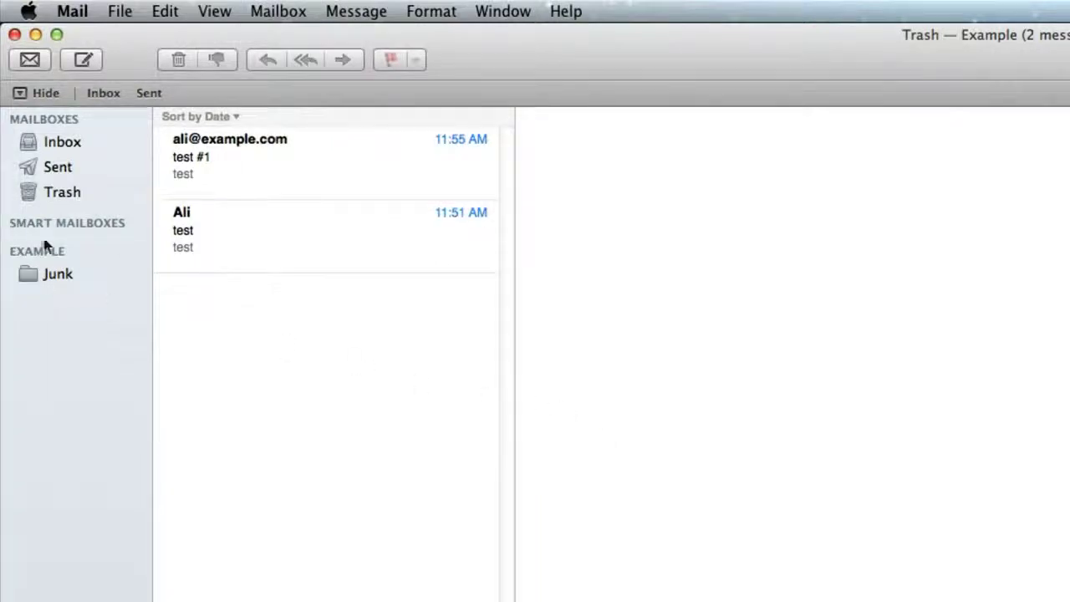
Use Example's Junk folder as the standard Junk mailbox.
left_click(114, 273)
left_click(284, 13)
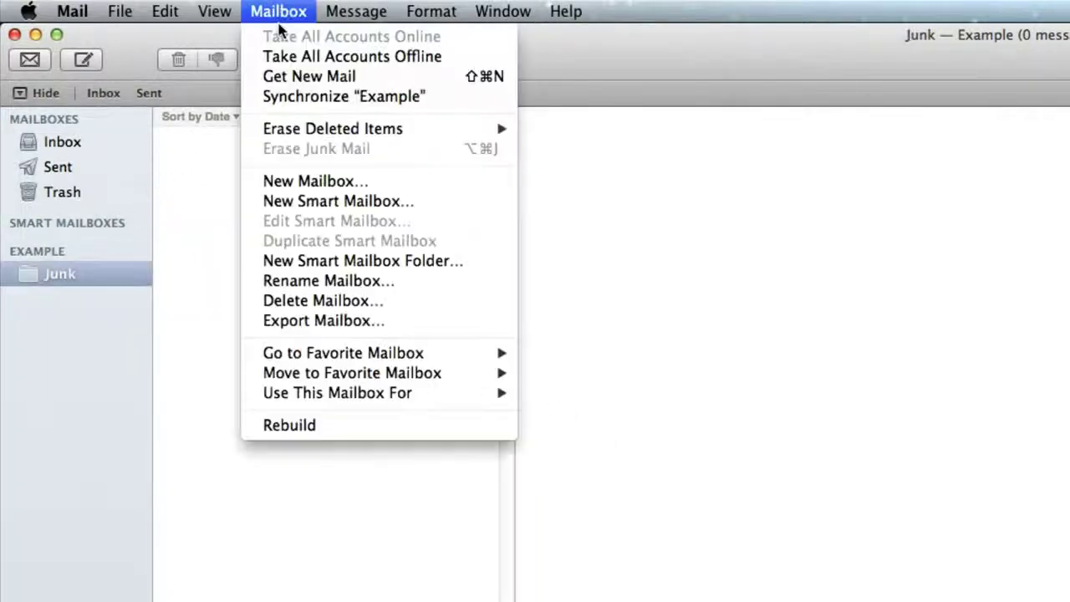
mouse_move(387, 392)
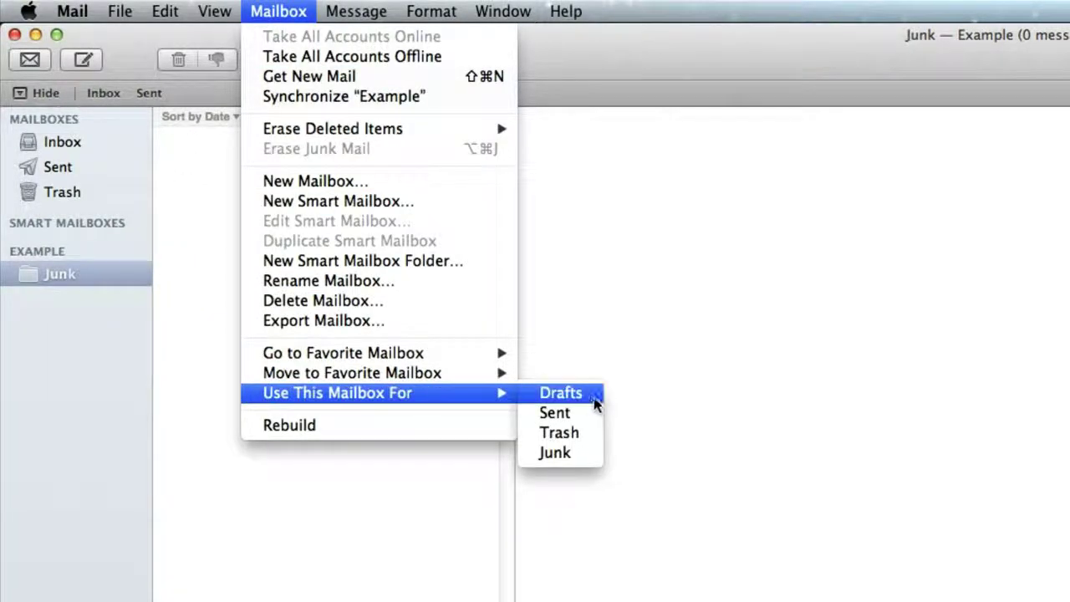
left_click(571, 455)
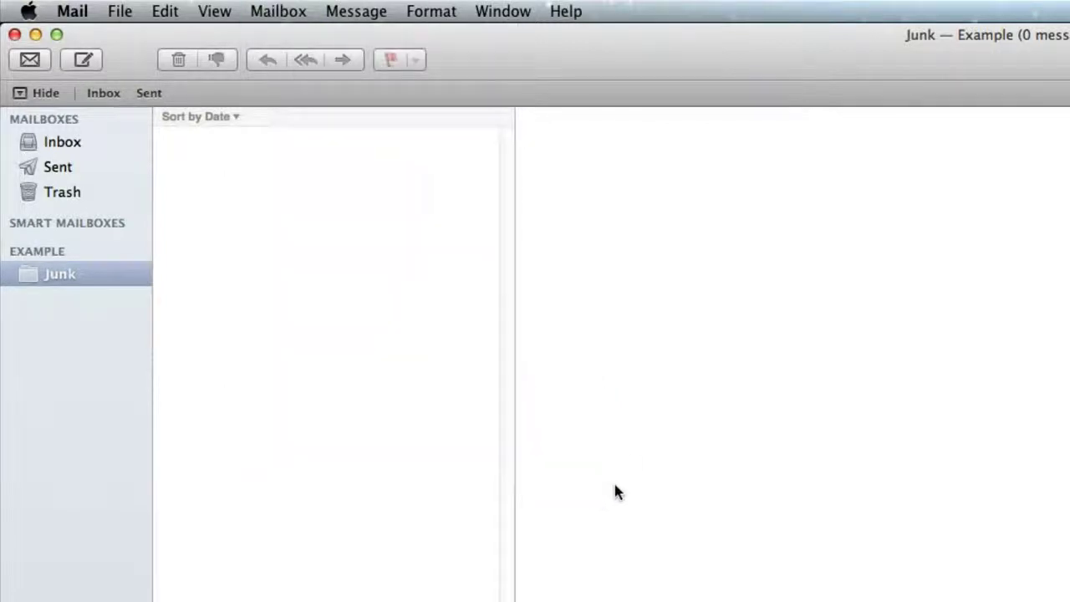
View Trash and Sent under MAILBOXES, ending on the Inbox with 0 messages.
left_click(117, 190)
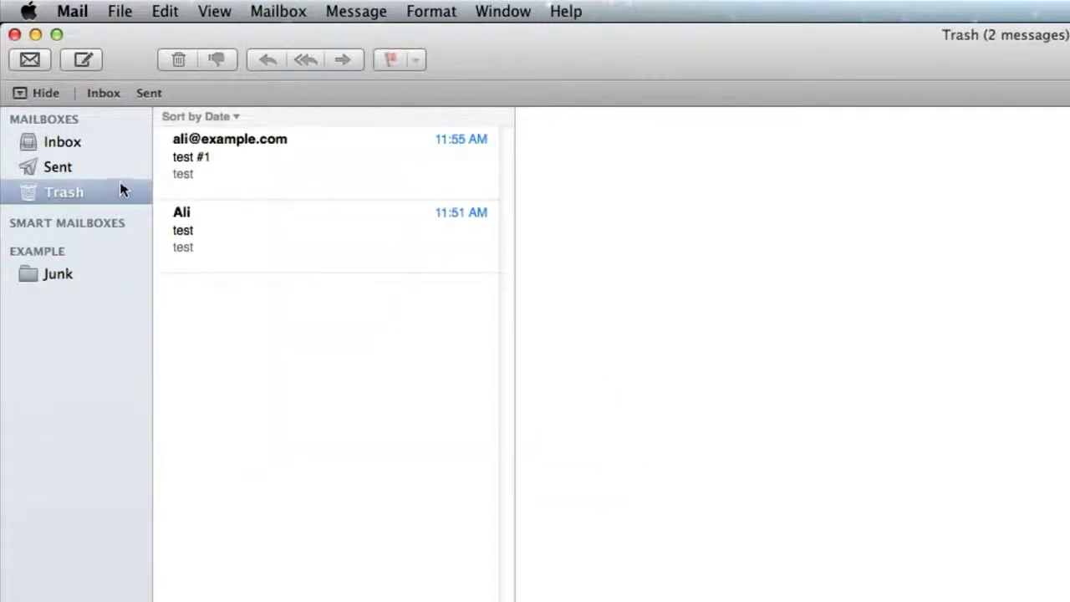
left_click(117, 168)
left_click(127, 142)
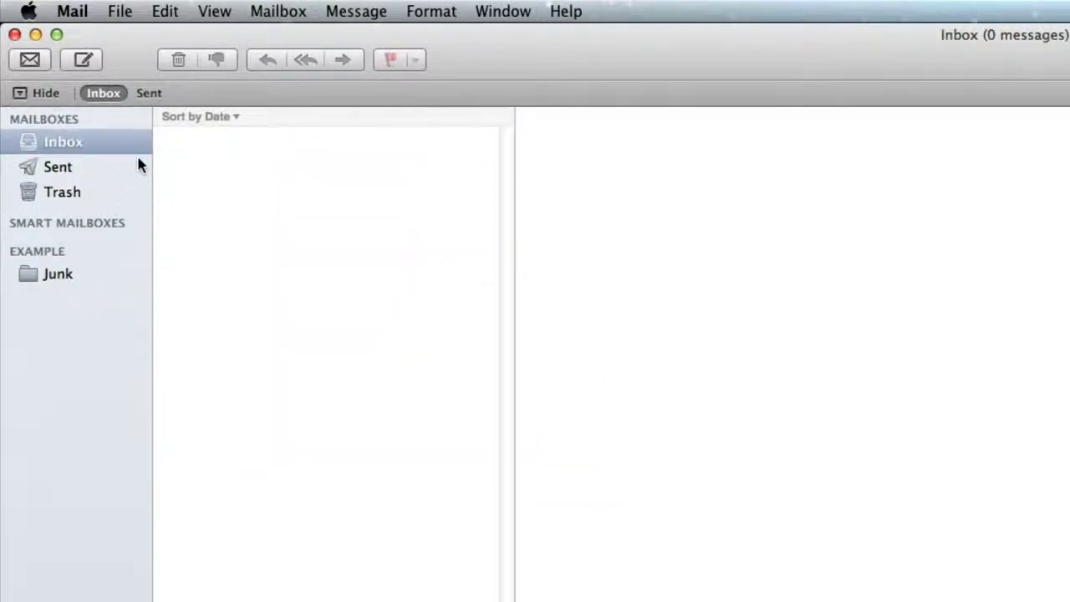